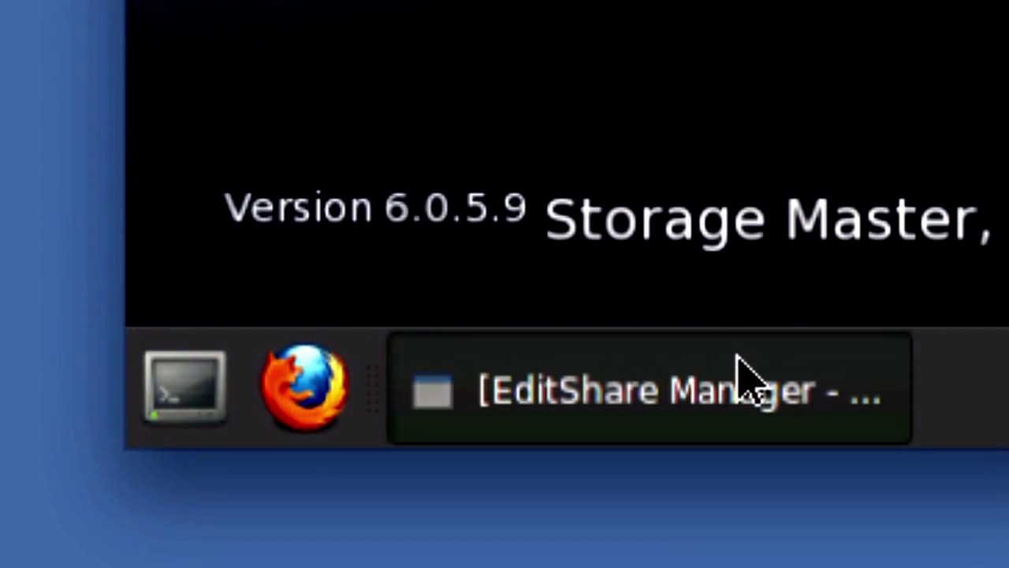
# Step: Add a new user account, entering its user name and a confirmed four-character password
pyautogui.click(739, 362)
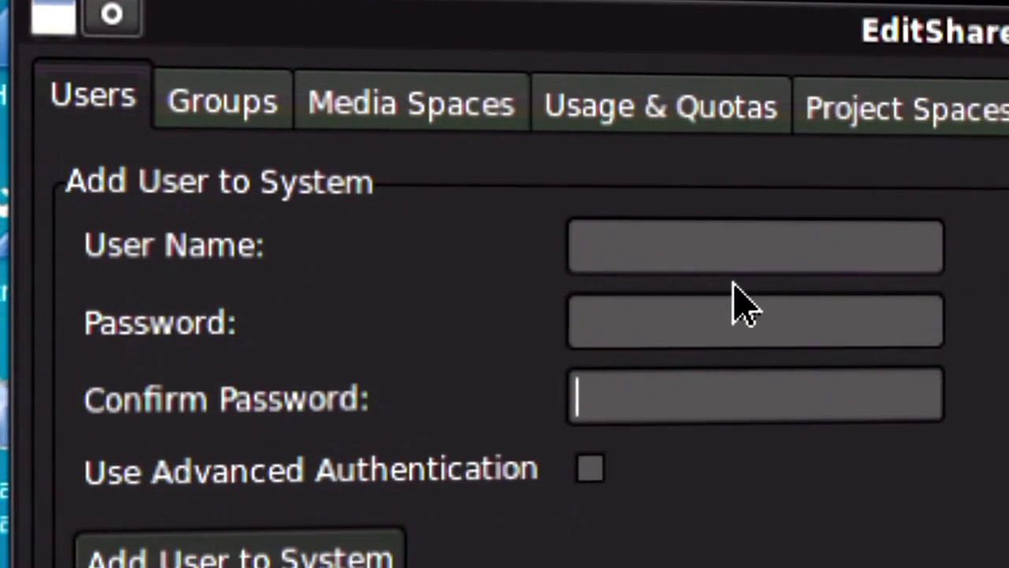
pyautogui.click(828, 282)
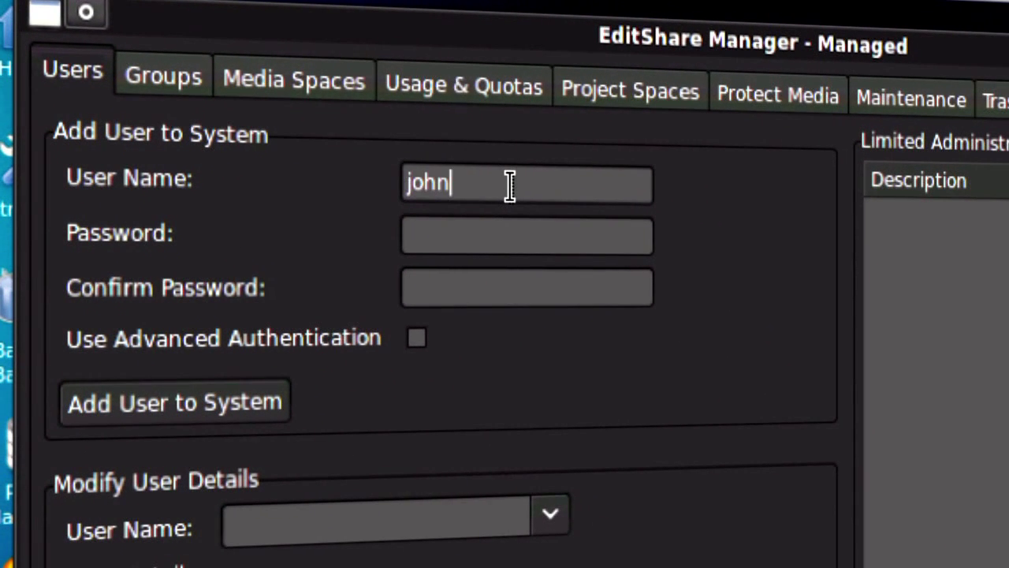
pyautogui.press('Tab')
pyautogui.write('●●●●')
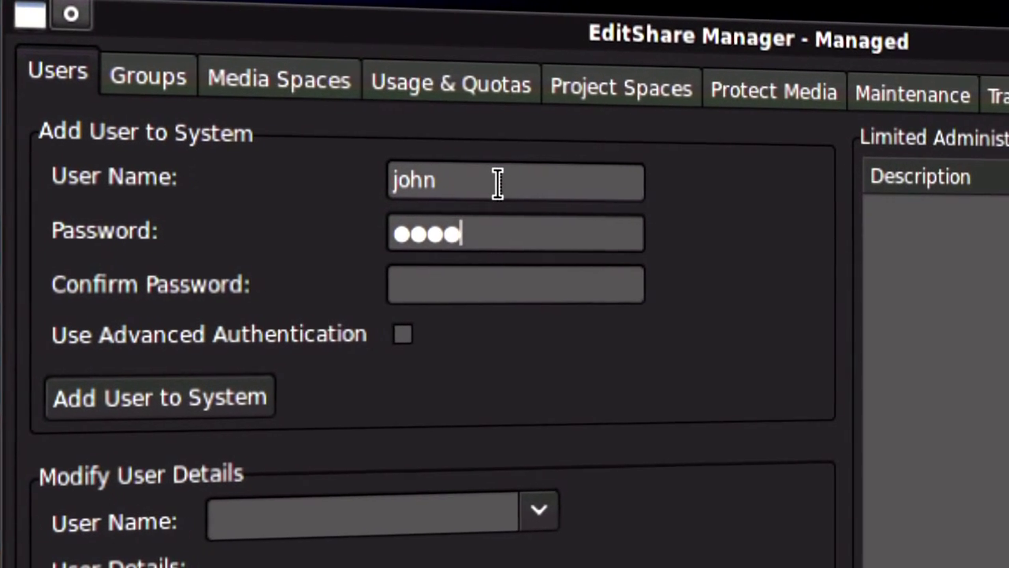
pyautogui.press('Tab')
pyautogui.write('●●●●')
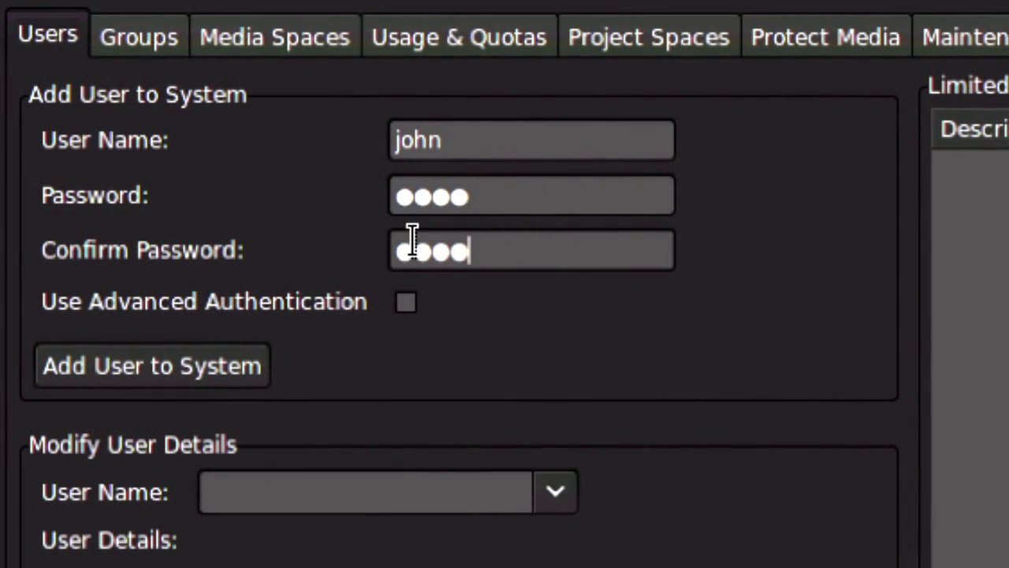
pyautogui.click(212, 369)
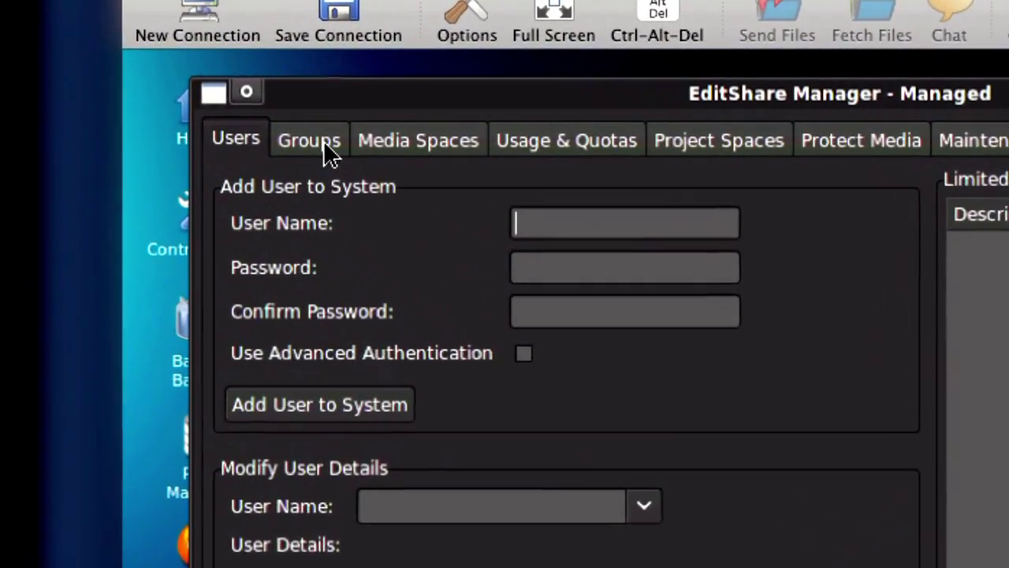
# Step: Tick the new user in Senior Editors' membership list and apply it, giving five members
pyautogui.click(236, 81)
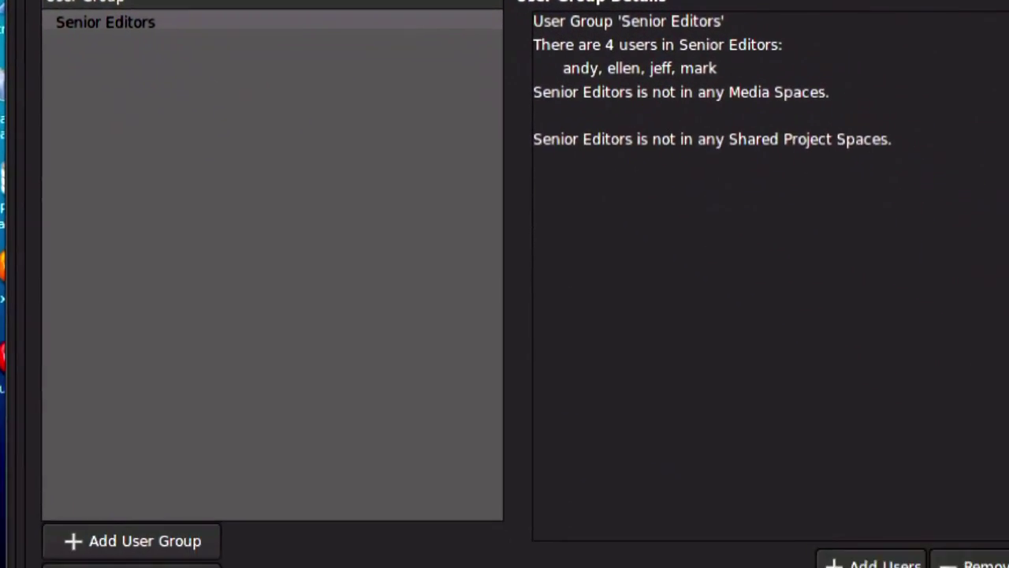
pyautogui.click(875, 564)
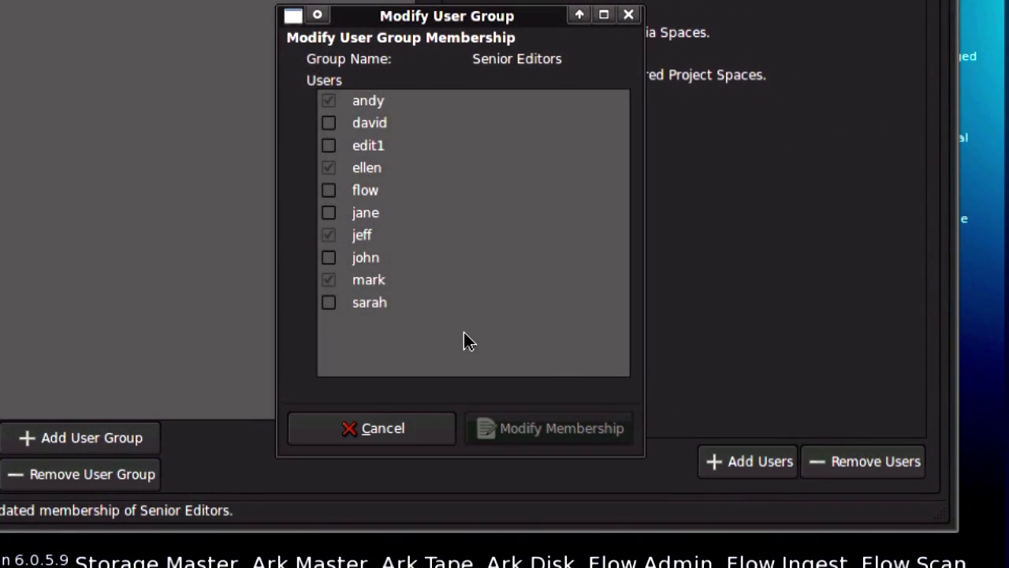
pyautogui.click(328, 258)
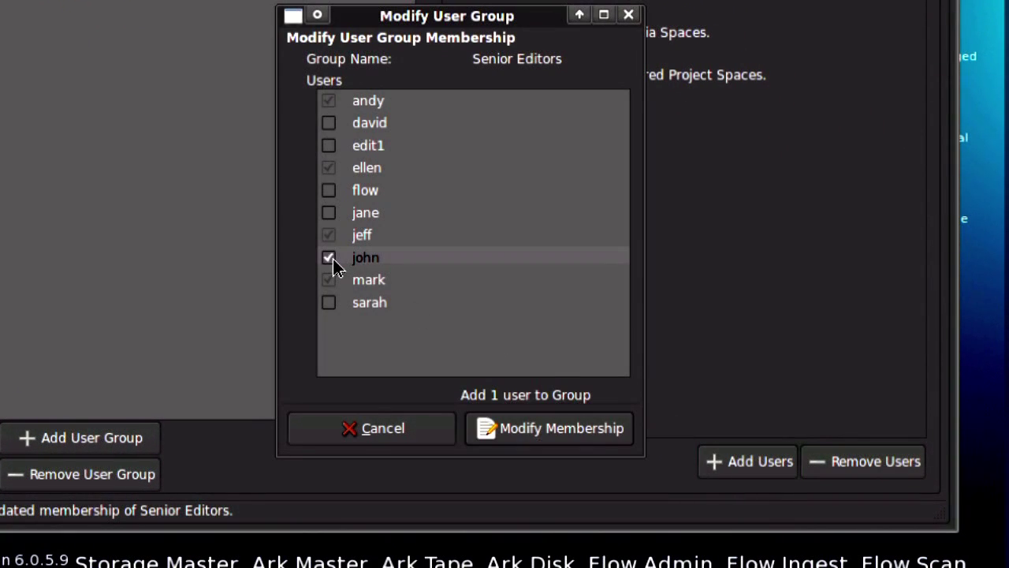
pyautogui.click(567, 430)
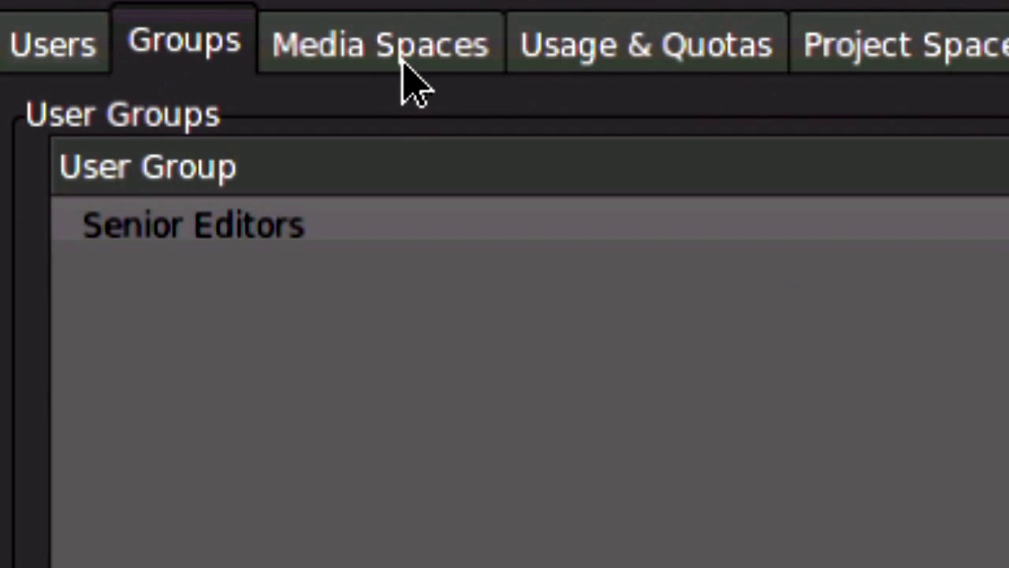
# Step: Create the Reality 204 media space on RAID_1, replacing the default quota with 30 GB
pyautogui.click(404, 51)
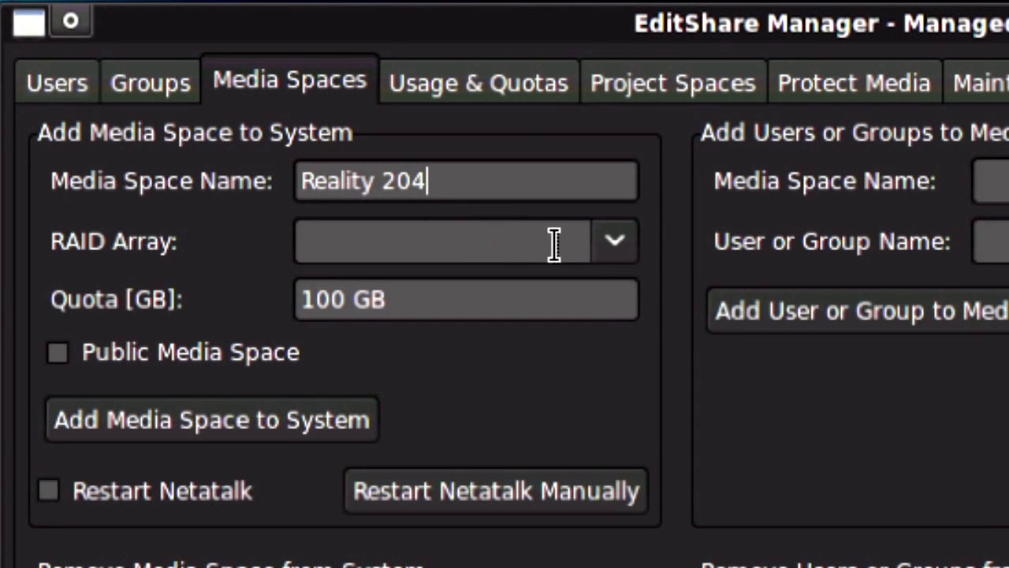
pyautogui.click(613, 250)
pyautogui.click(583, 343)
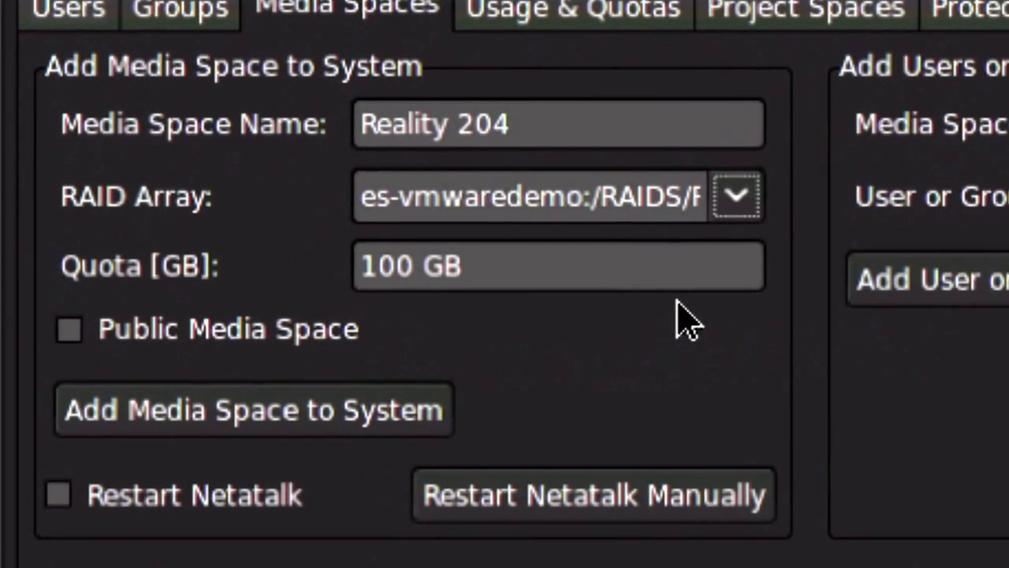
pyautogui.click(493, 266)
pyautogui.hotkey('ctrl', 'a')
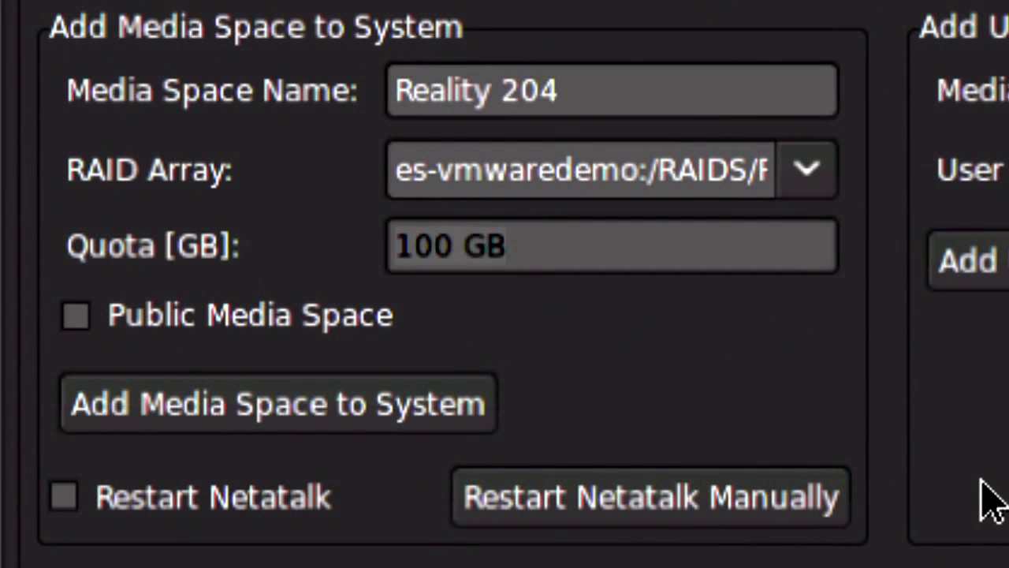
pyautogui.write('30')
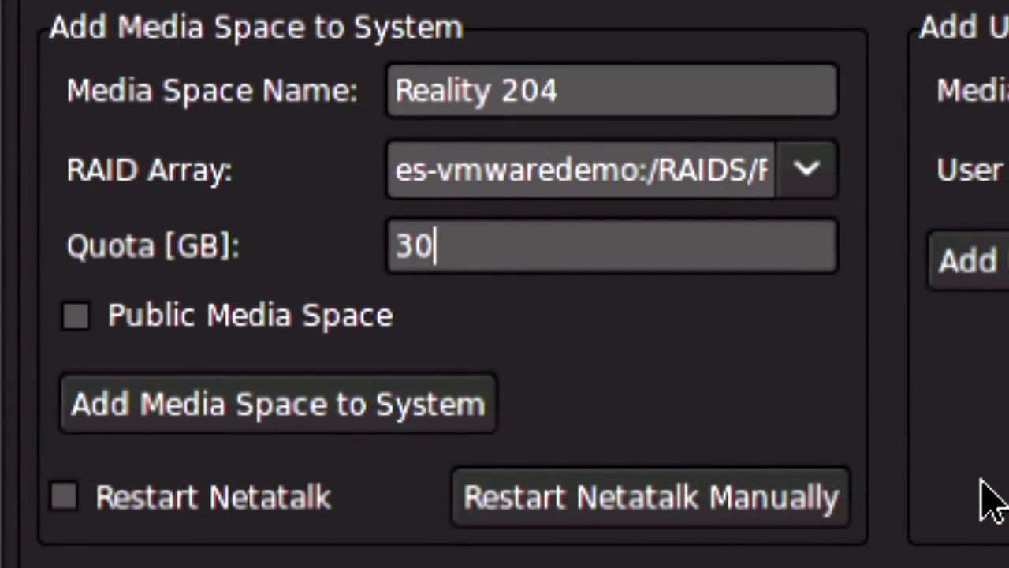
pyautogui.click(266, 427)
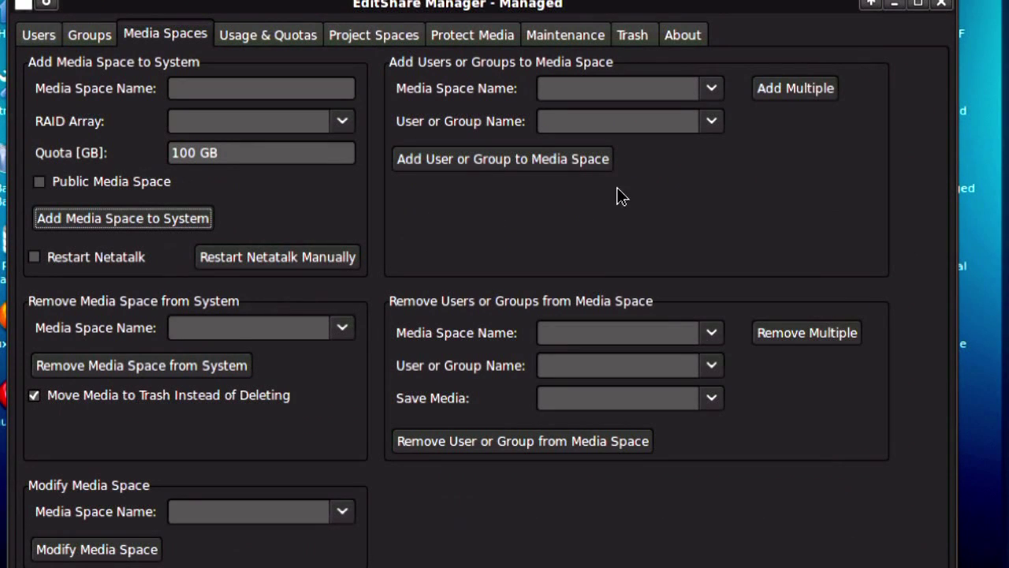
# Step: Using Add Multiple, grant only Senior Editors access to Reality 201, 202, 203 and 204
pyautogui.click(797, 91)
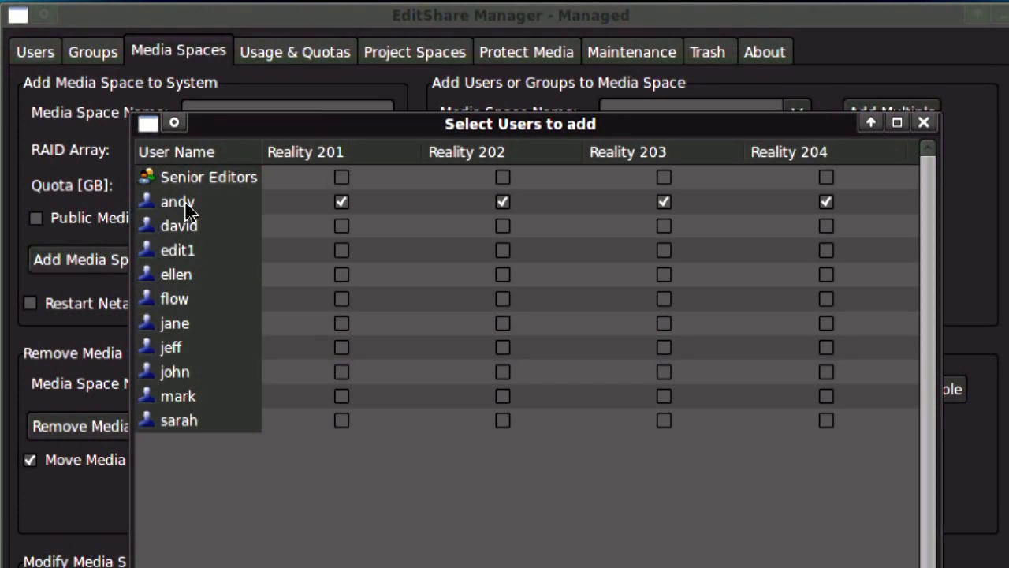
pyautogui.click(513, 159)
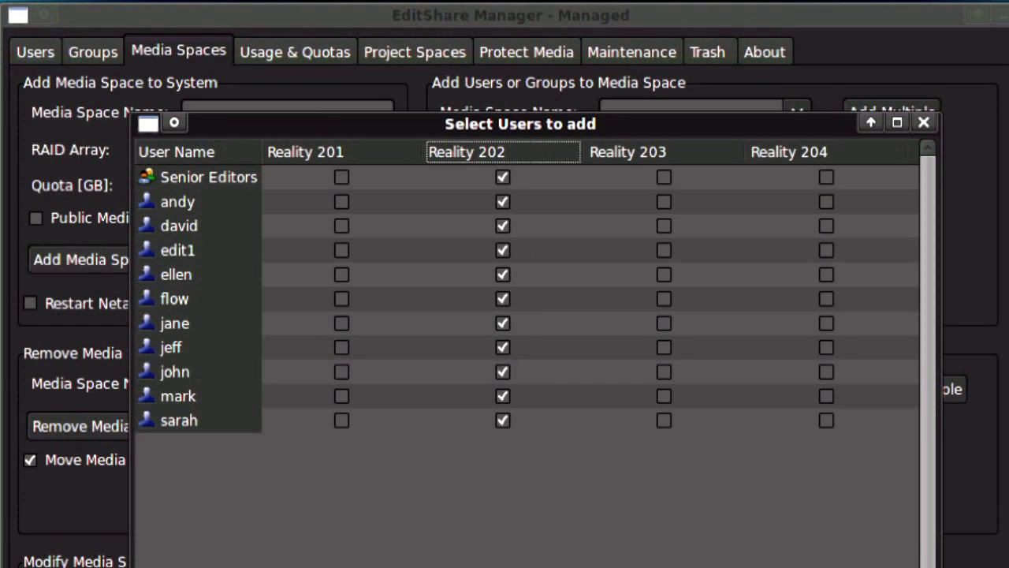
pyautogui.click(667, 153)
pyautogui.click(836, 157)
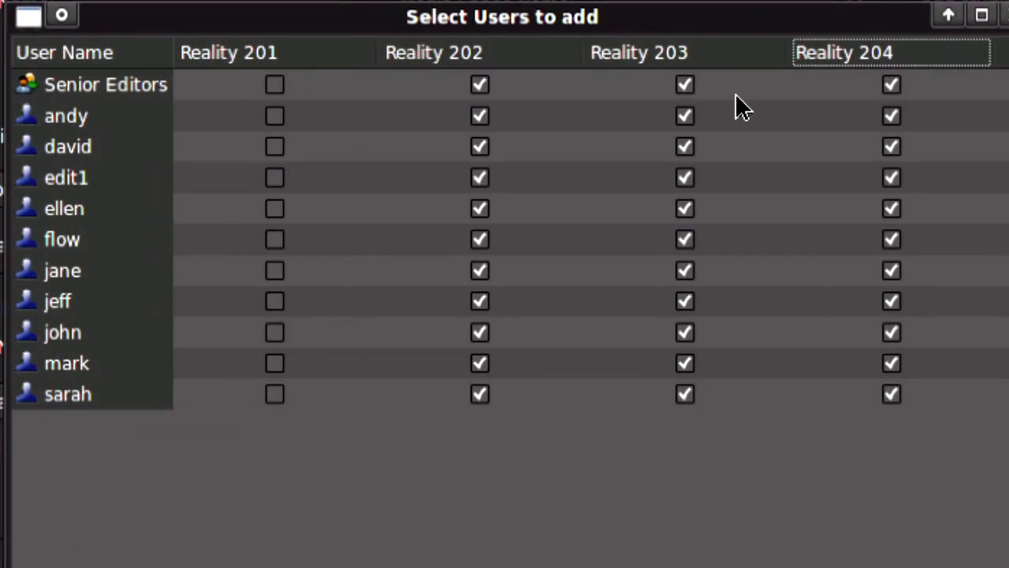
pyautogui.click(664, 157)
pyautogui.click(507, 158)
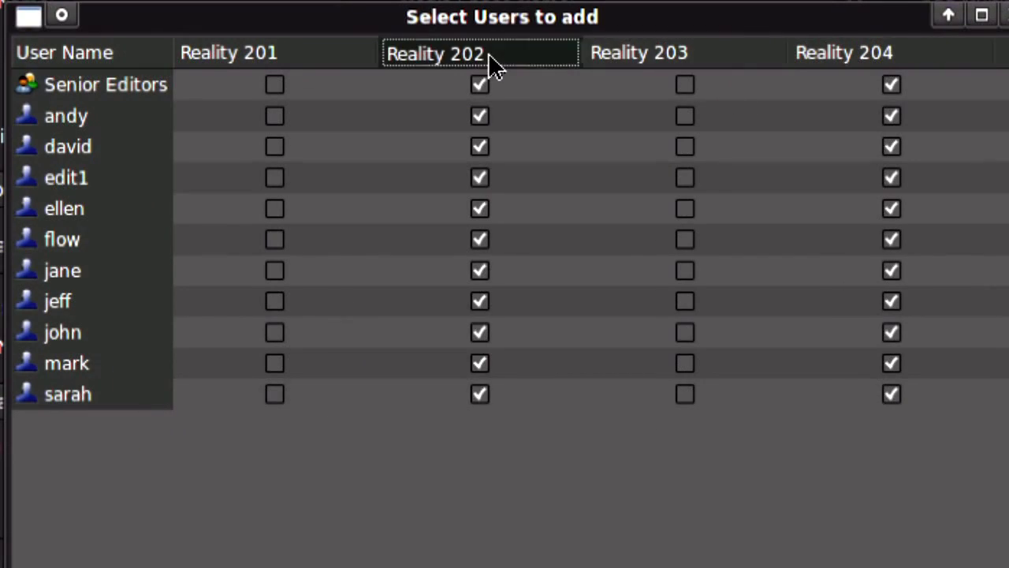
pyautogui.click(875, 55)
pyautogui.click(97, 93)
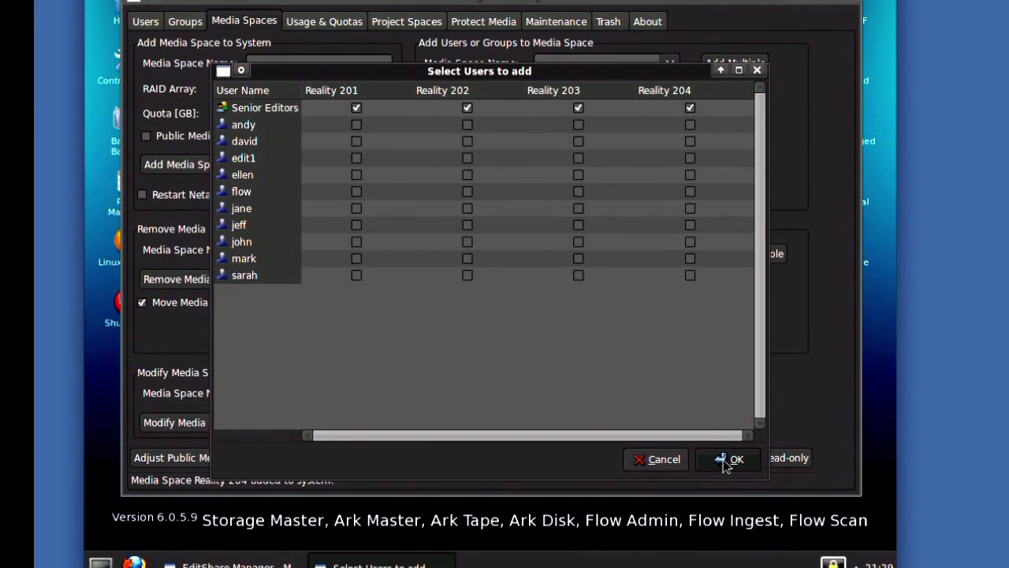
pyautogui.click(727, 460)
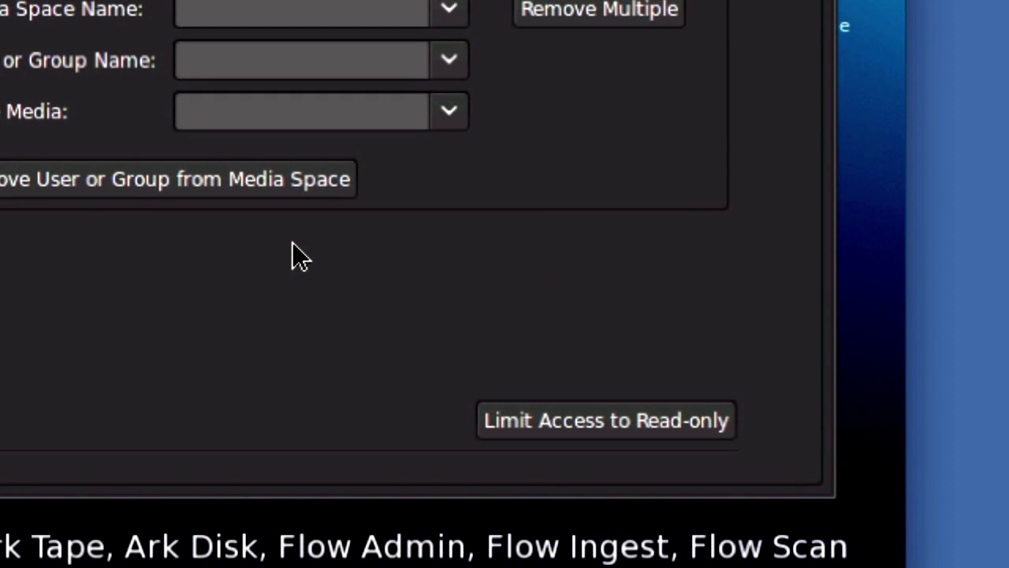
# Step: Make one user read-only on Reality 201–202 and another read-only on Reality 203–204
pyautogui.click(585, 437)
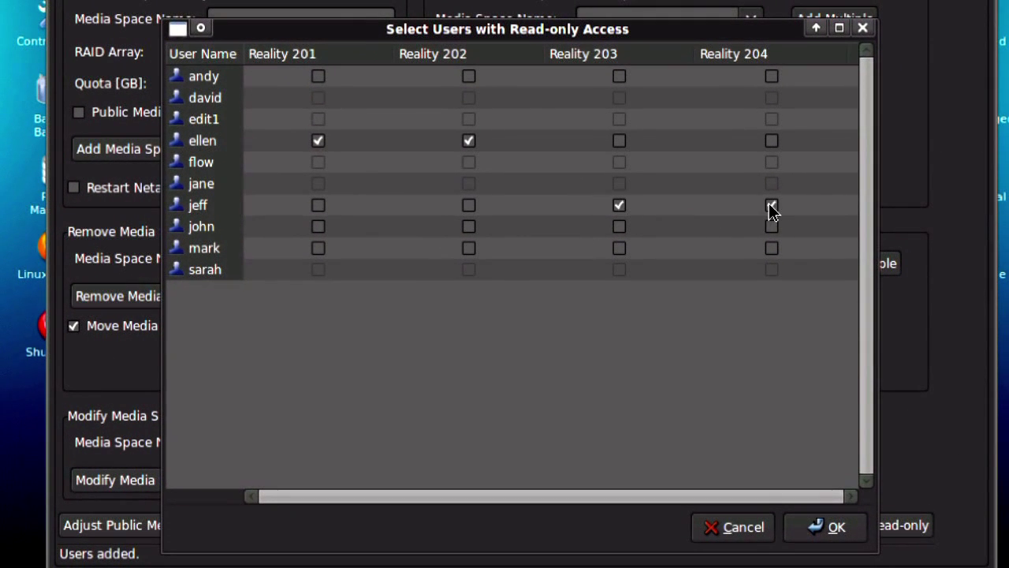
pyautogui.click(822, 527)
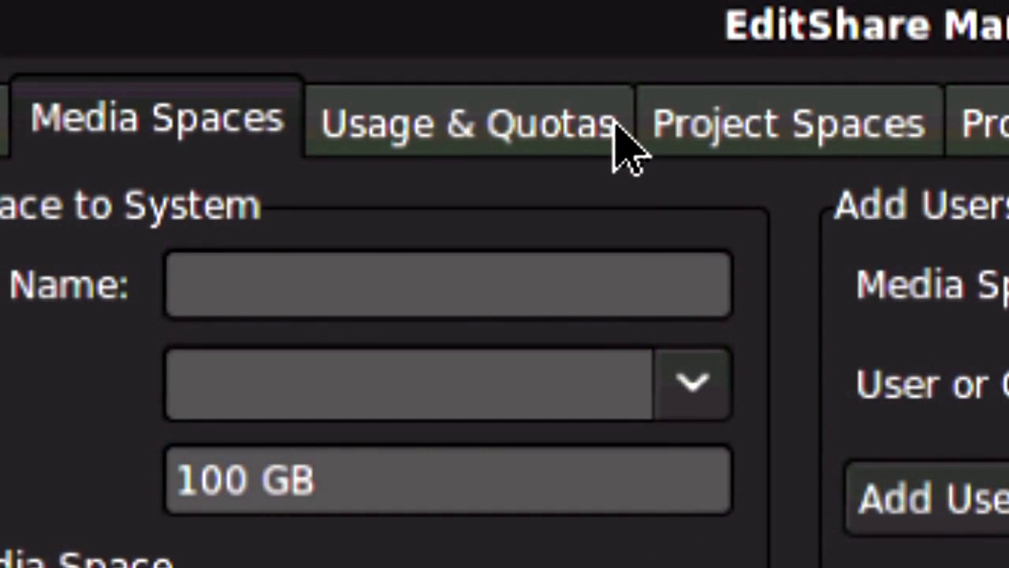
# Step: Show Usage & Quotas for RAID_1, listing Reality 201–204 as 30 GB managed spaces
pyautogui.click(609, 126)
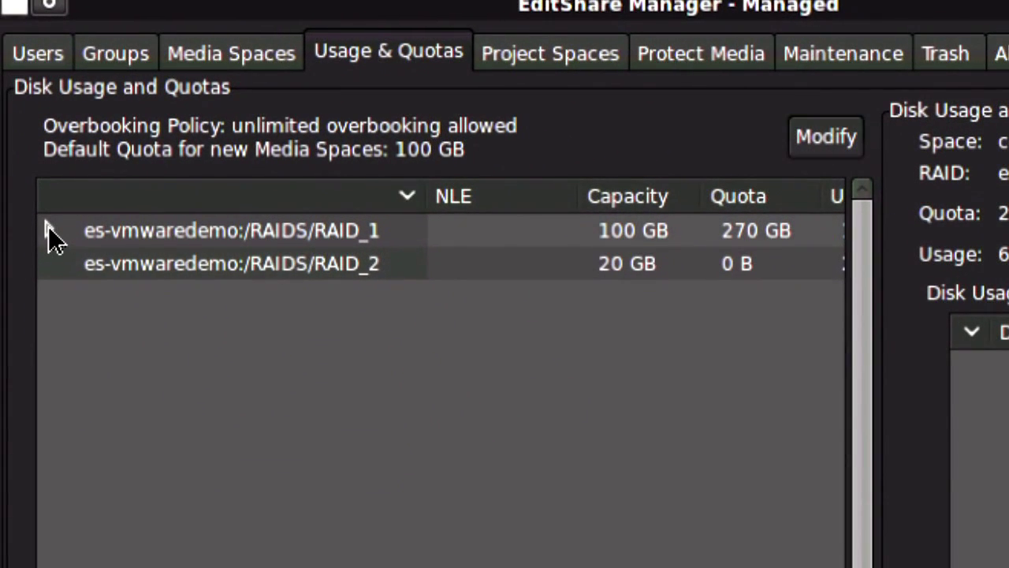
pyautogui.click(46, 229)
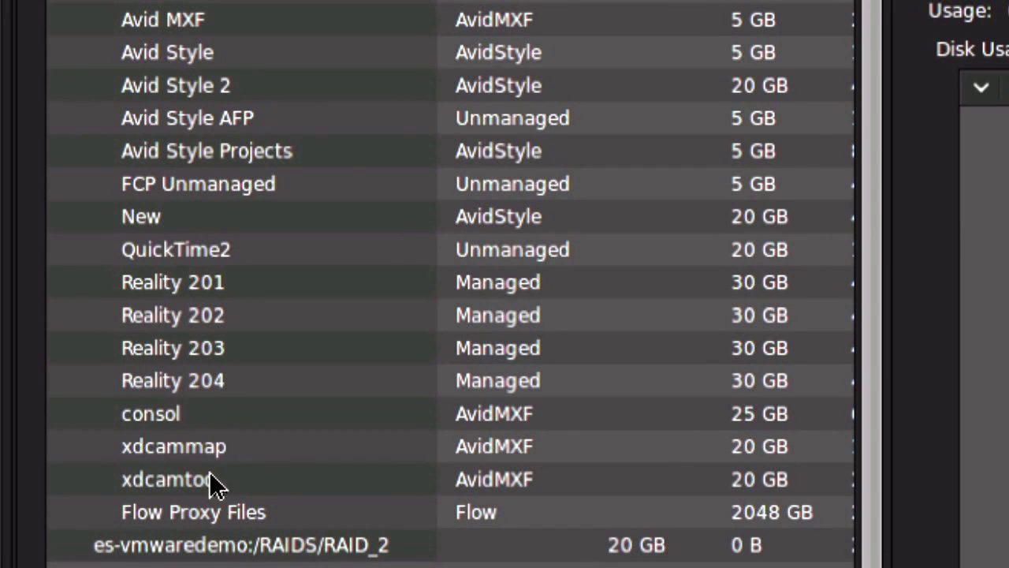
# Step: Change the Reality 203 quota to 50 GB
pyautogui.click(188, 359)
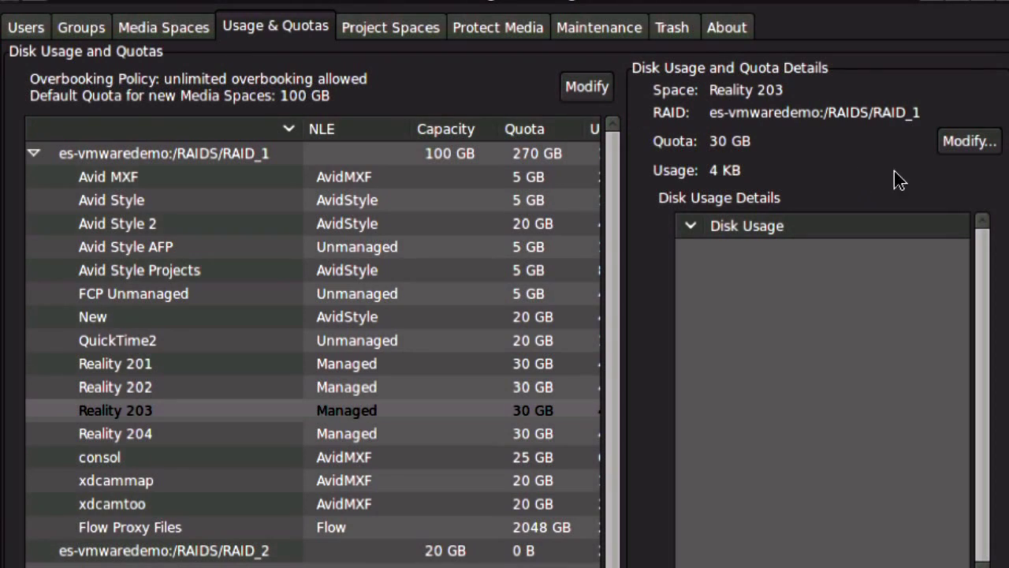
pyautogui.click(970, 142)
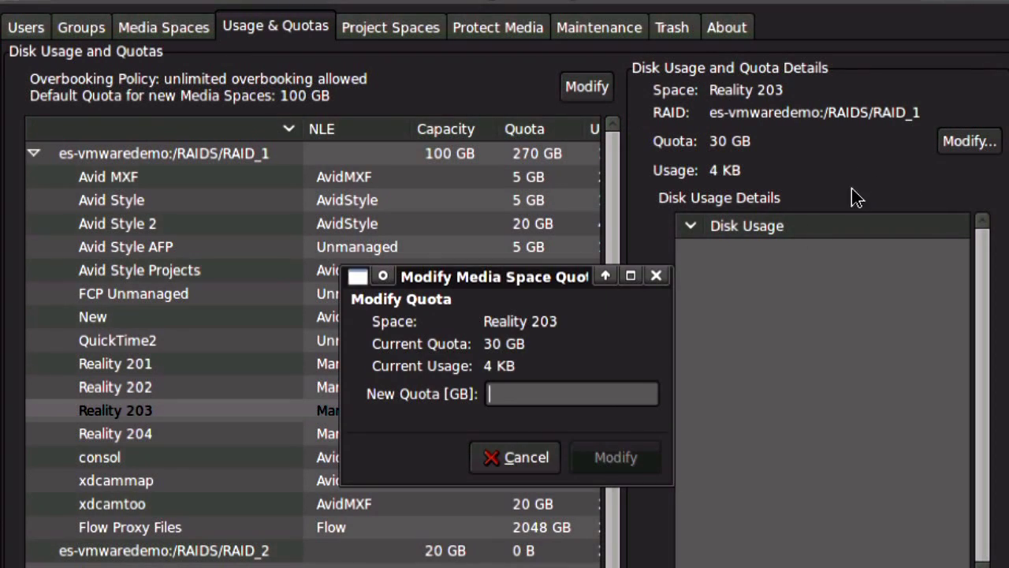
pyautogui.write('50')
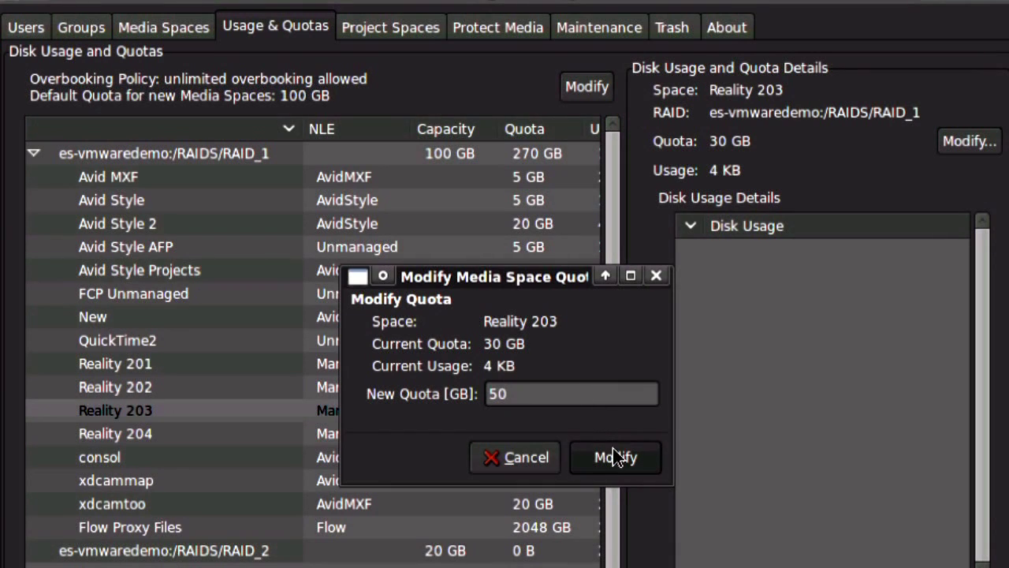
pyautogui.click(614, 459)
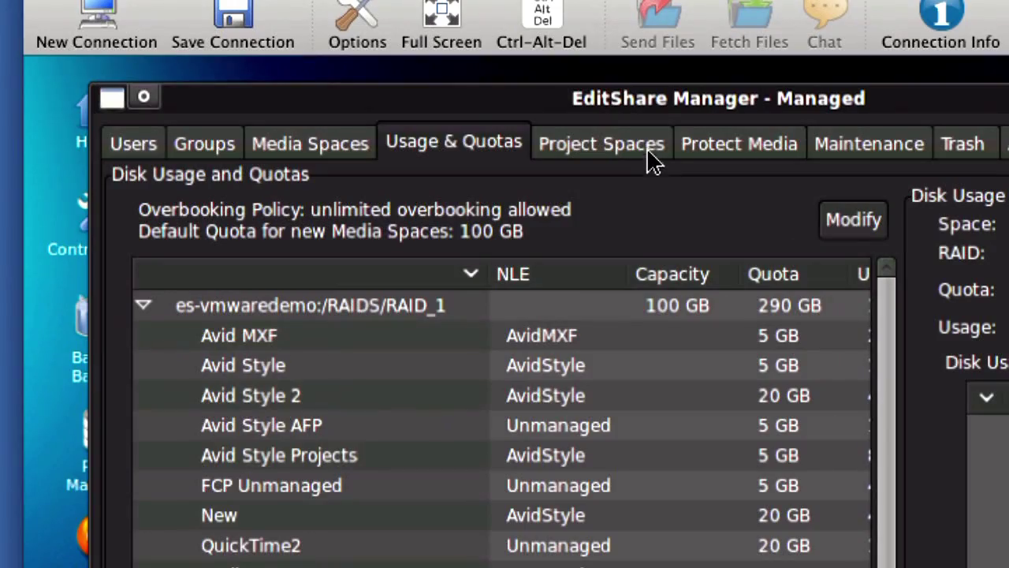
pyautogui.click(648, 154)
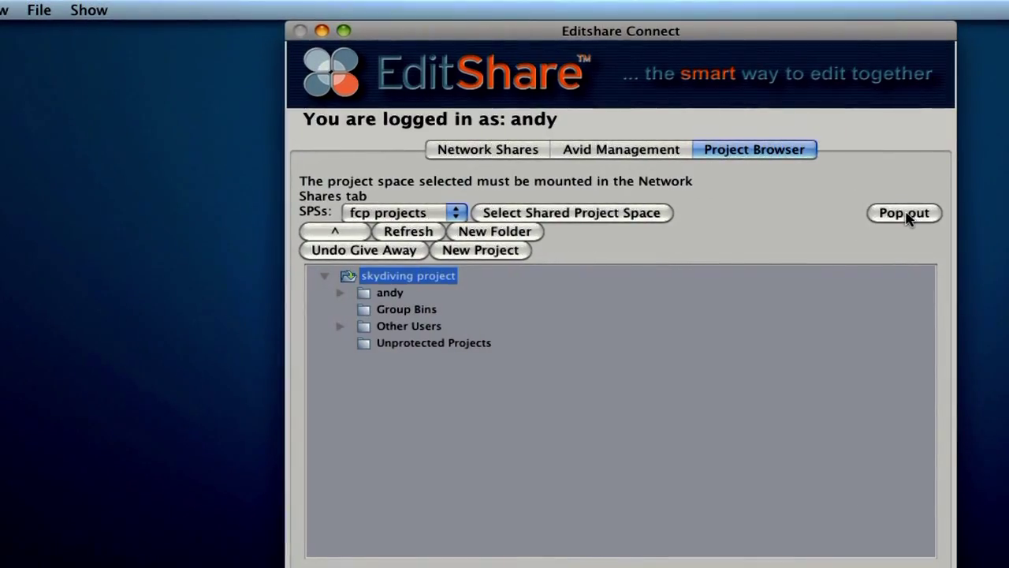
# Step: Create the Avid project space 'My Project' and give all listed users and groups access
pyautogui.click(907, 214)
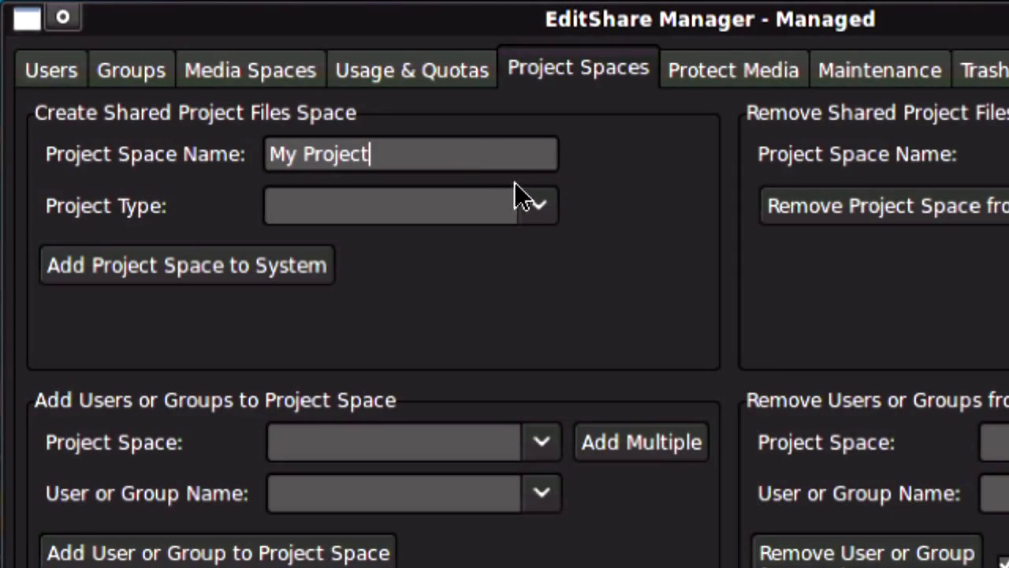
pyautogui.click(535, 210)
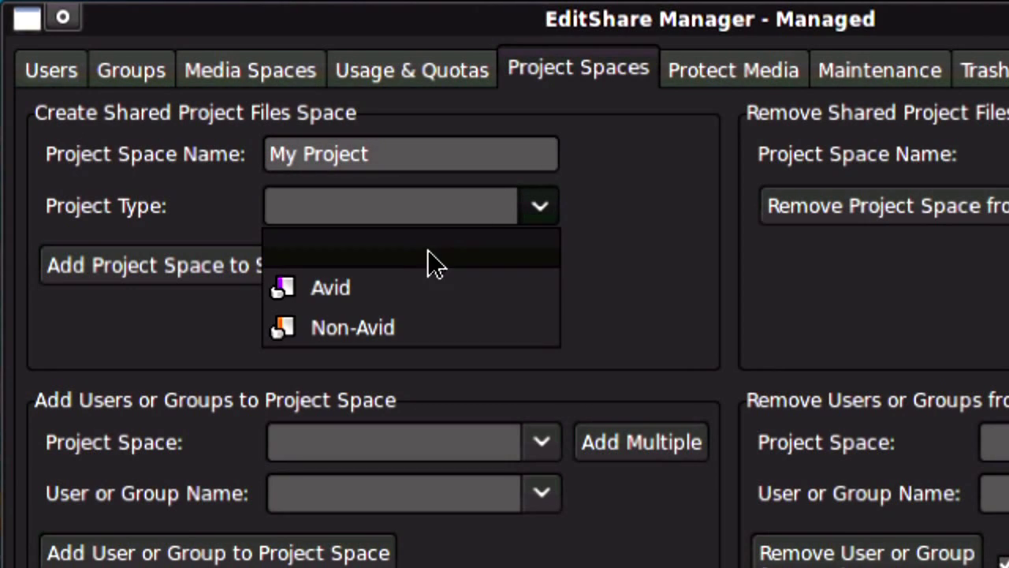
pyautogui.click(404, 294)
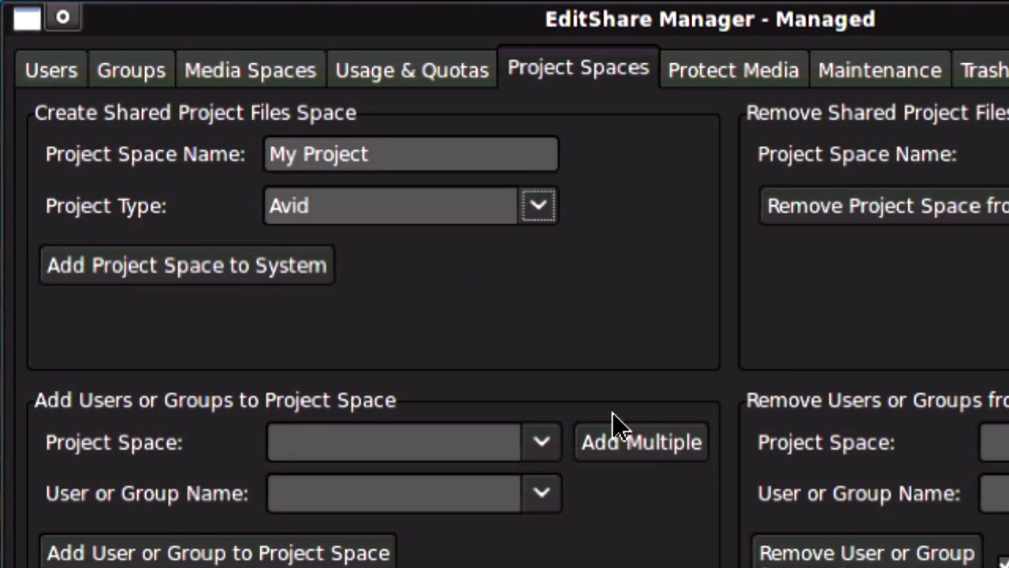
pyautogui.click(300, 266)
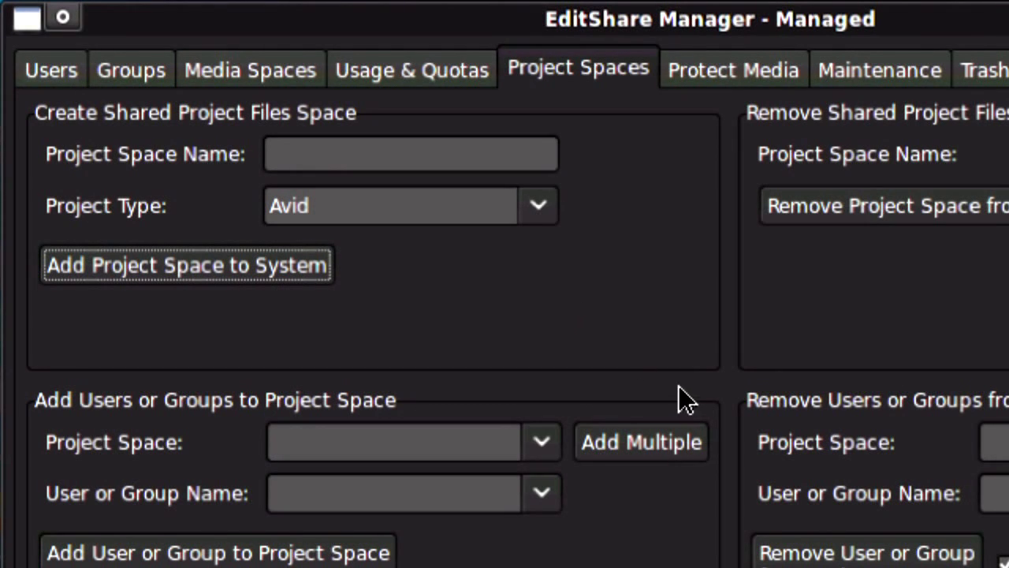
pyautogui.click(670, 449)
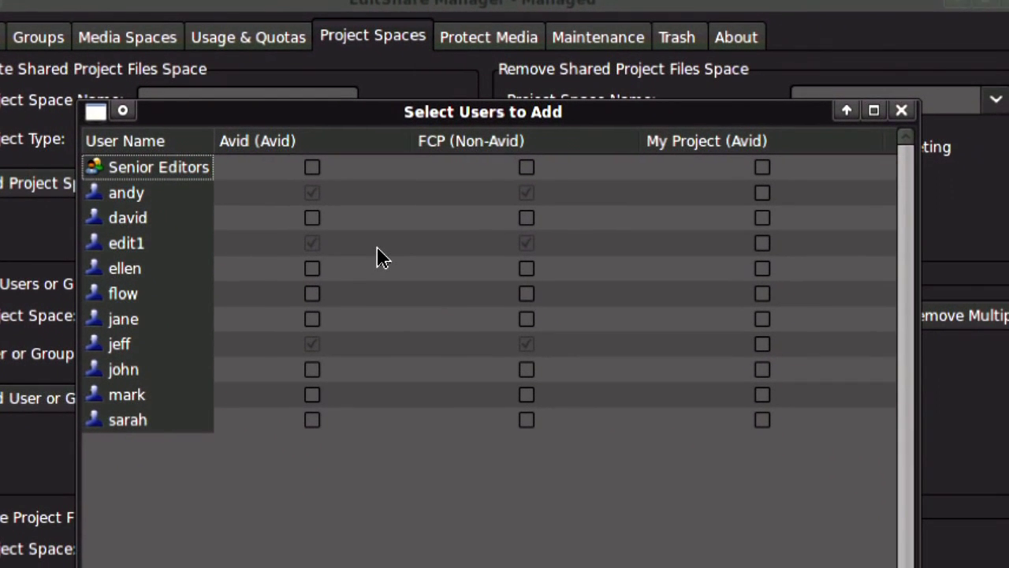
pyautogui.click(766, 154)
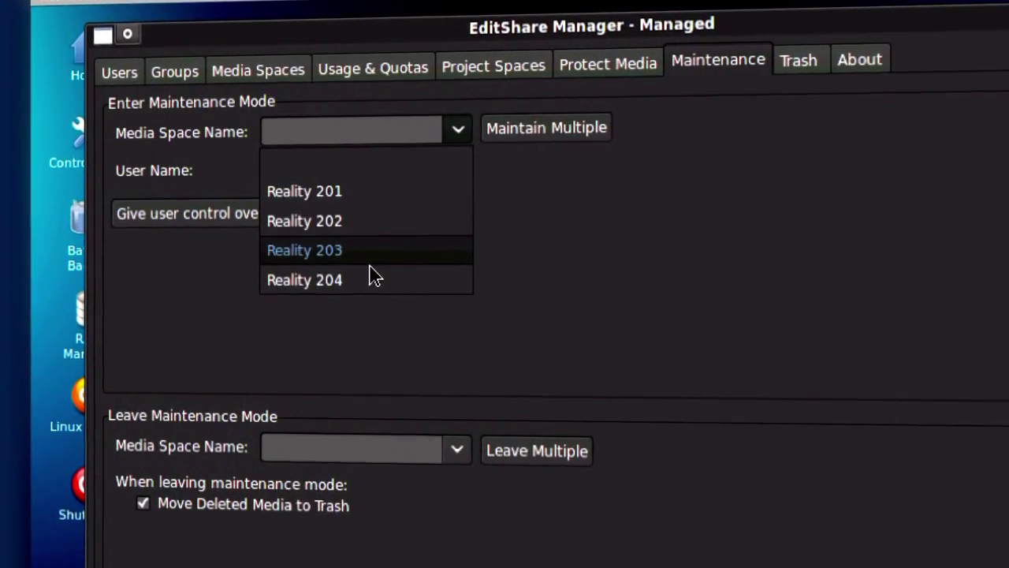
# Step: Put Reality 203 into maintenance mode under the chosen user's control
pyautogui.click(399, 272)
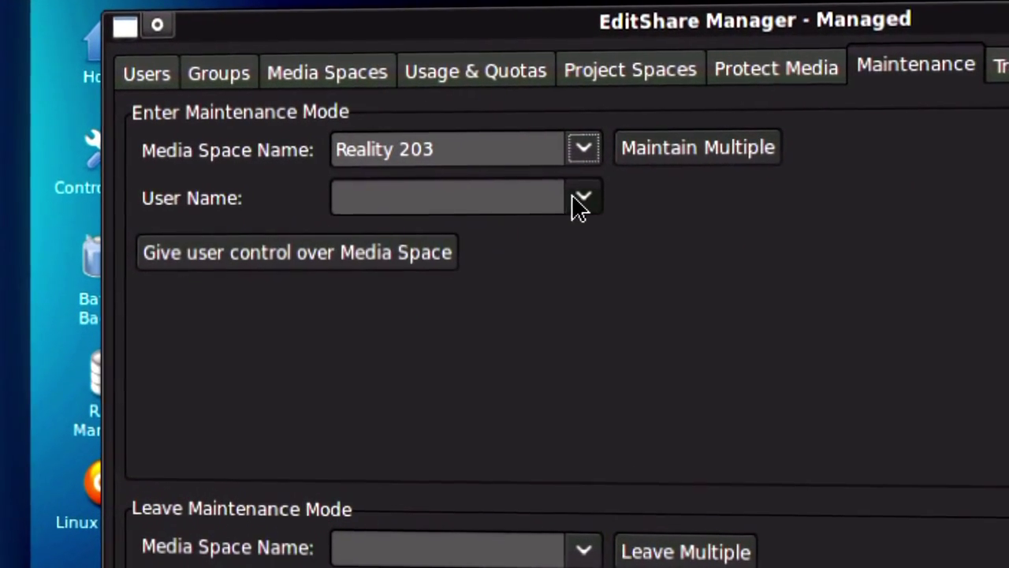
pyautogui.click(496, 179)
pyautogui.click(456, 284)
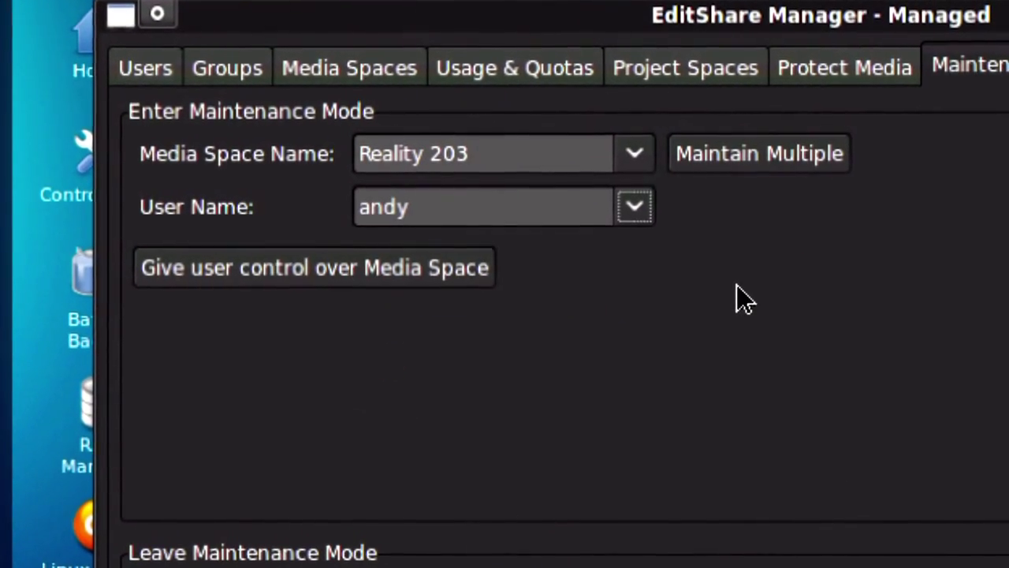
pyautogui.click(318, 276)
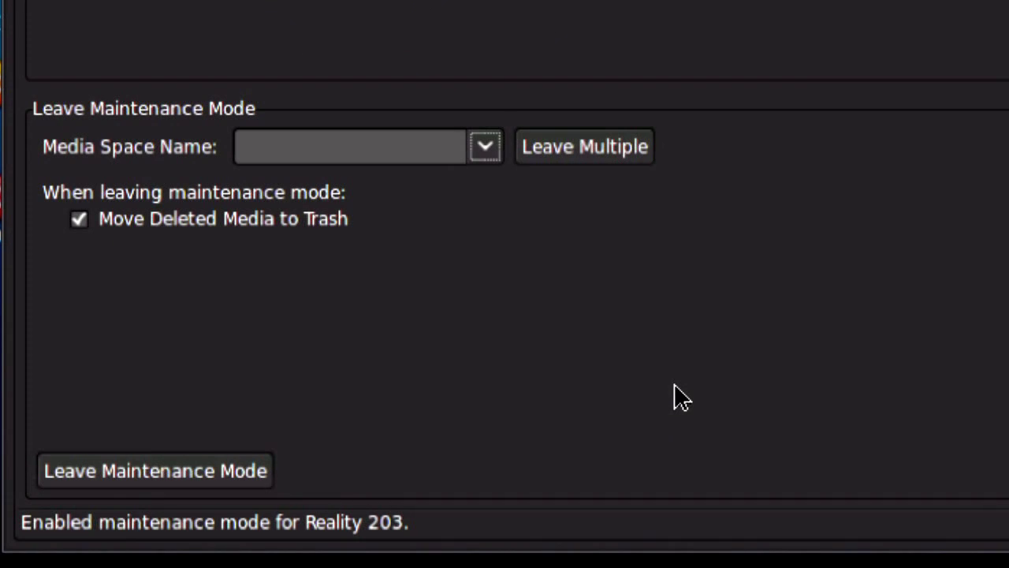
# Step: Take Reality 203 out of maintenance mode, moving deleted media to trash
pyautogui.click(483, 145)
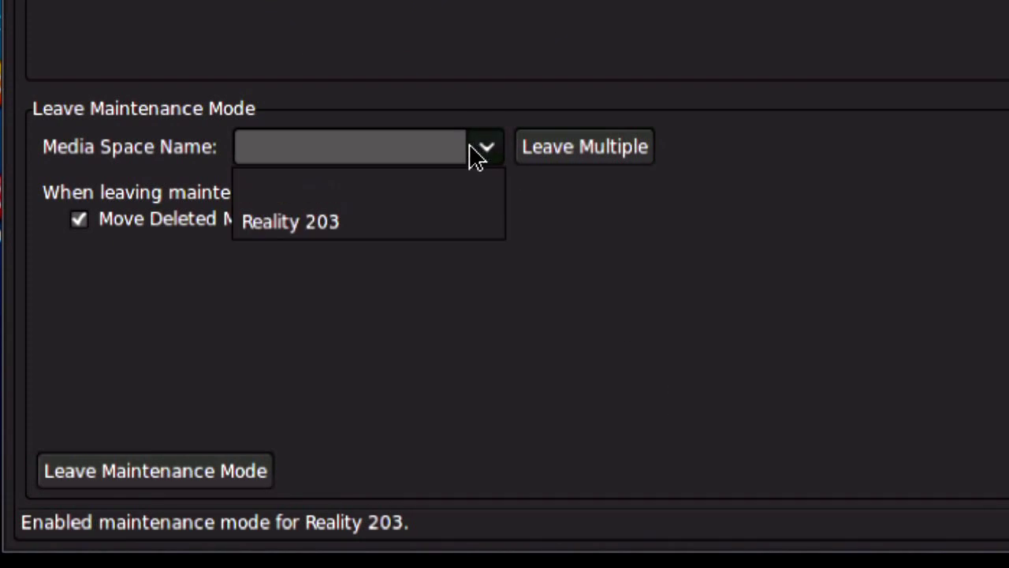
pyautogui.click(445, 209)
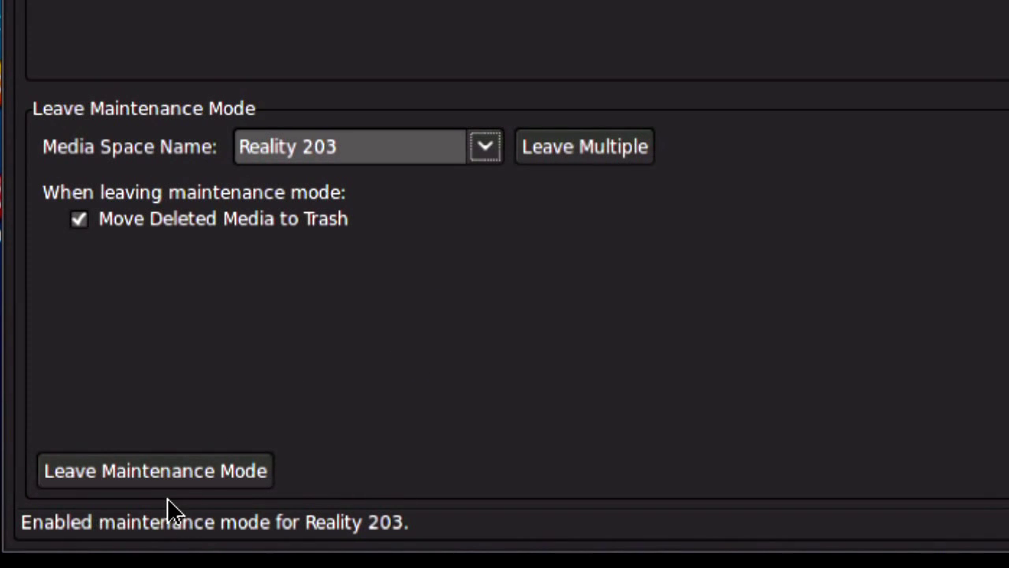
pyautogui.click(151, 477)
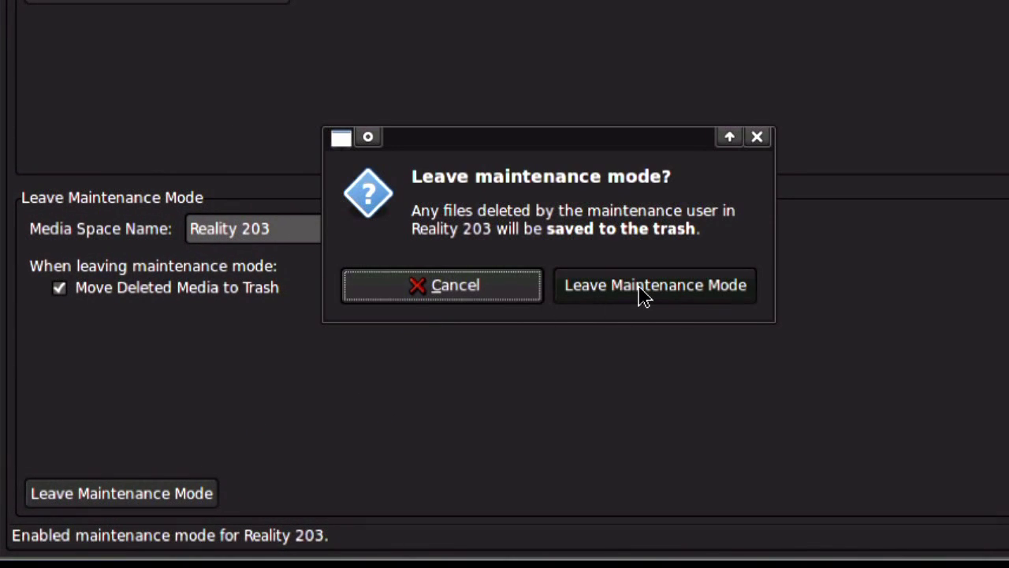
pyautogui.click(719, 298)
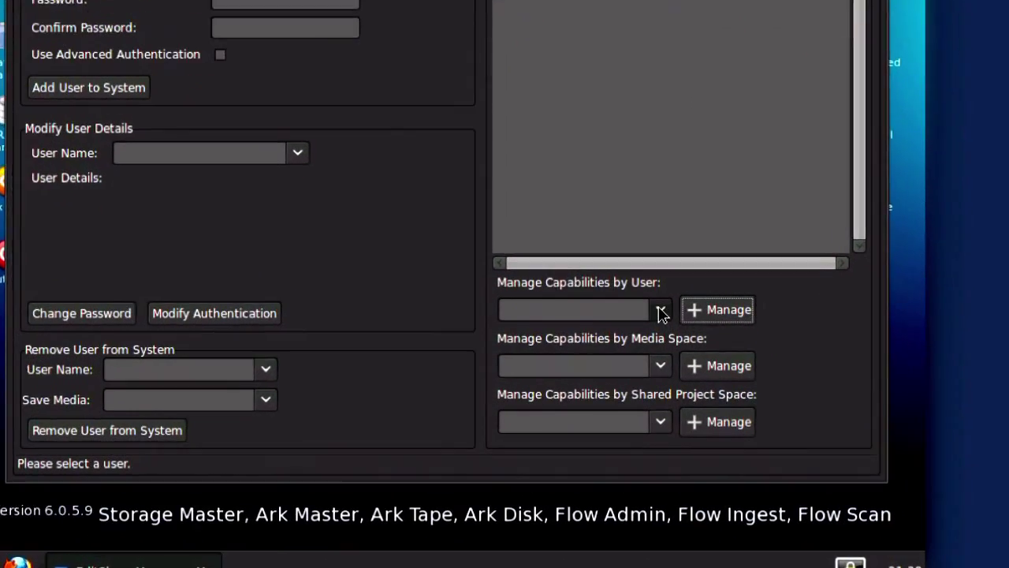
# Step: Grant the chosen user the Protect/Unprotect Media capability for Reality 201
pyautogui.click(665, 349)
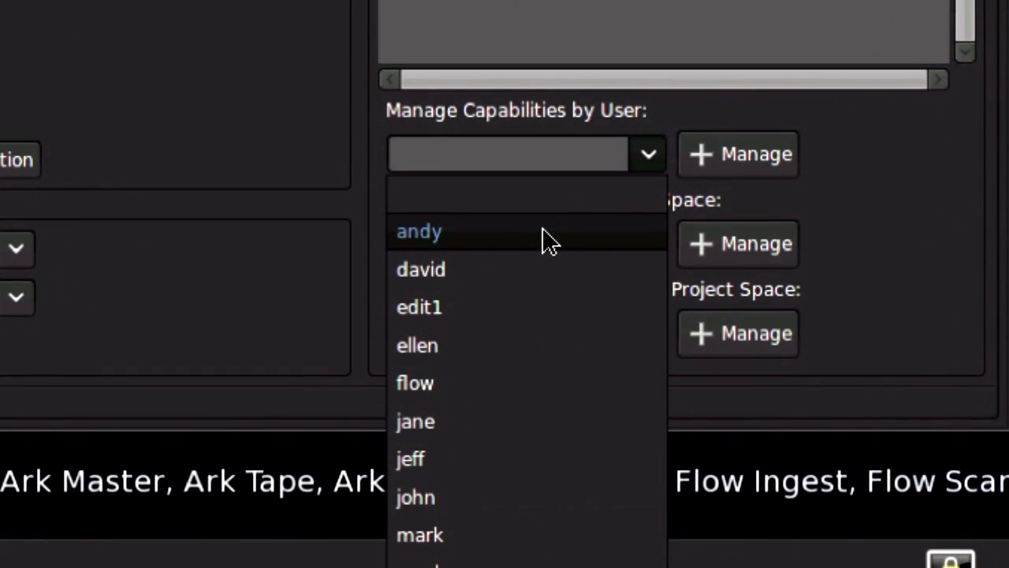
pyautogui.click(550, 241)
pyautogui.click(706, 155)
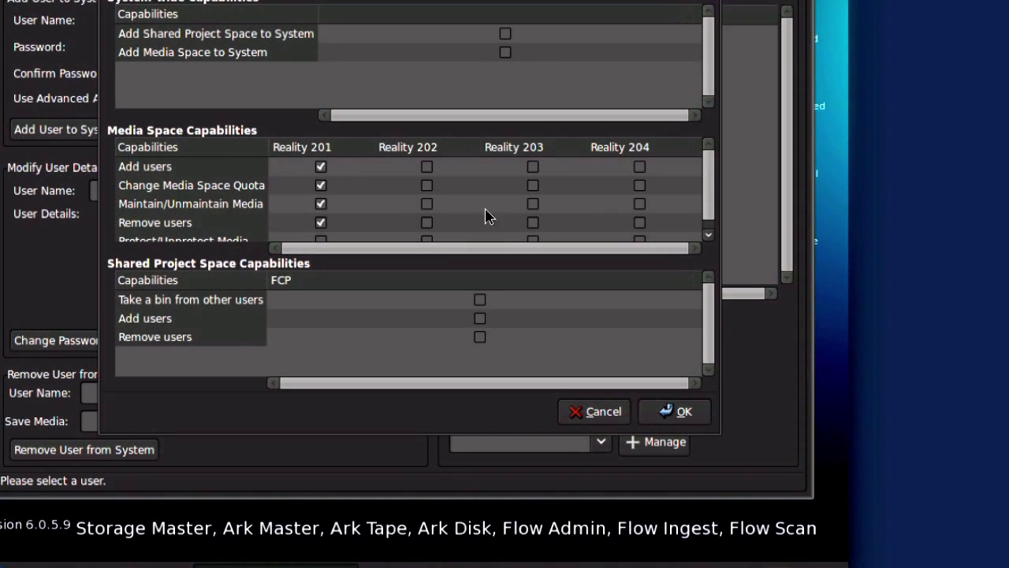
pyautogui.scroll(-1, 708, 172)
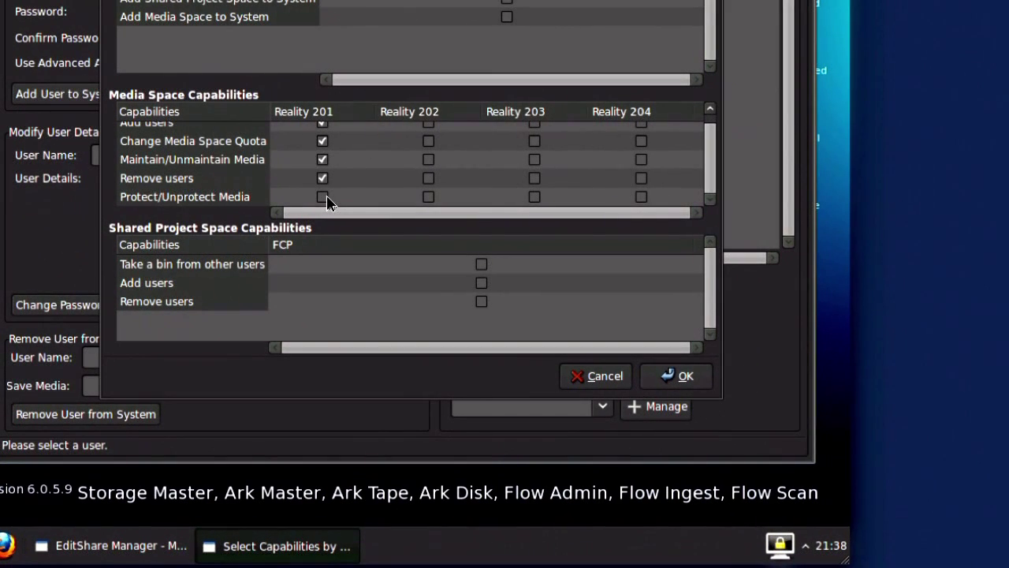
pyautogui.click(321, 231)
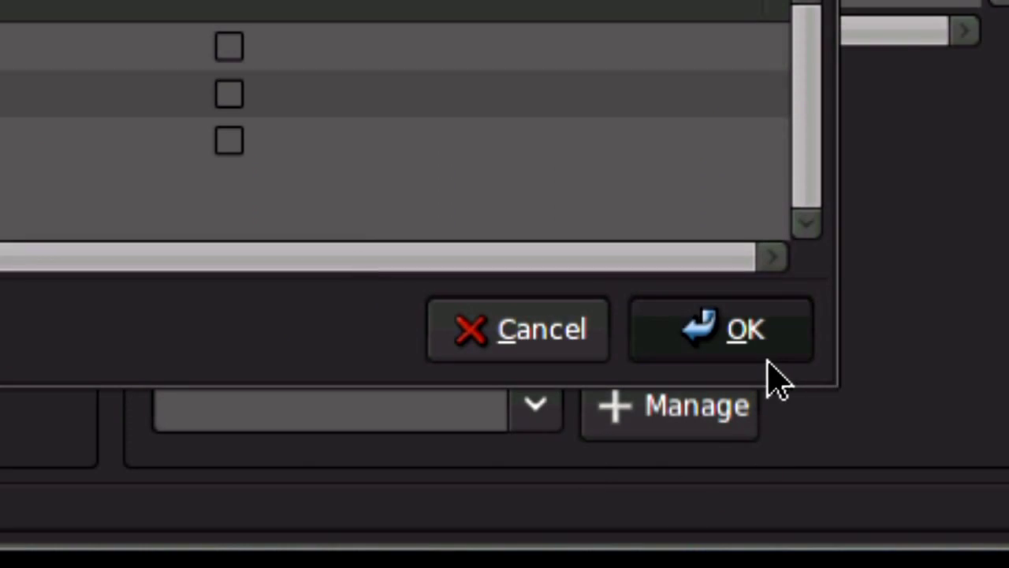
pyautogui.click(745, 331)
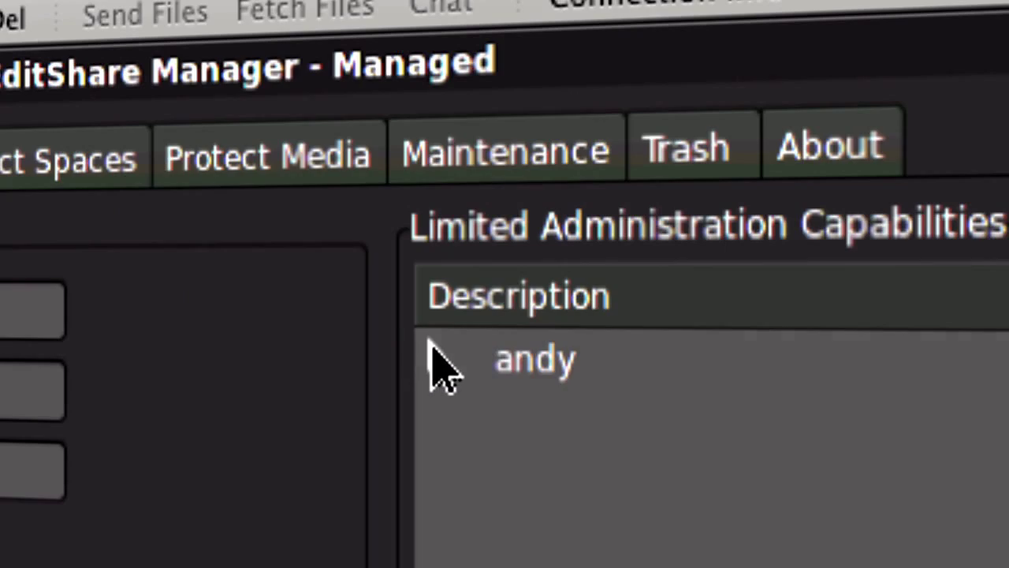
# Step: Return to EditShare Manager and show the Groups page listing the Senior Editors group
pyautogui.click(432, 347)
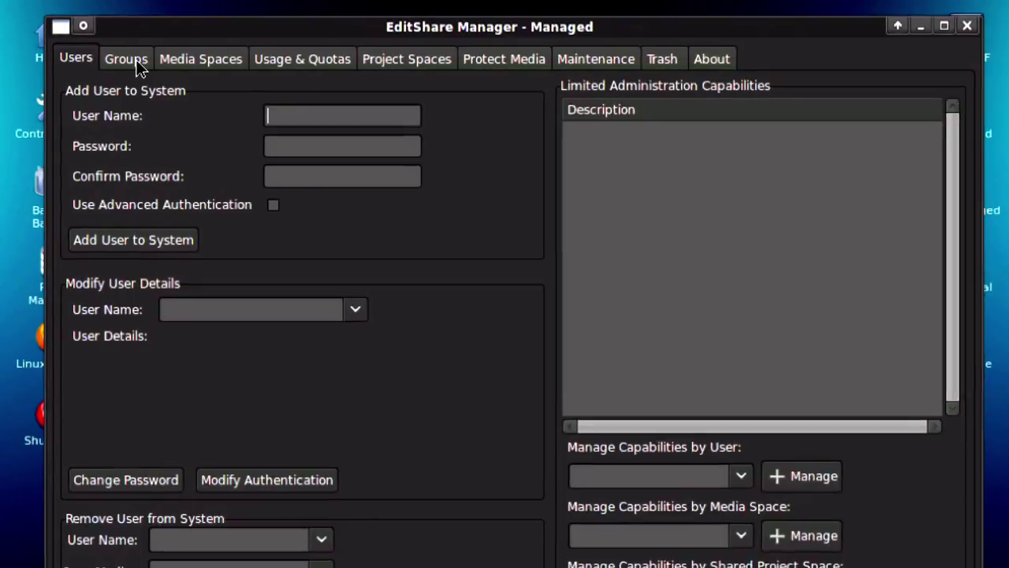
pyautogui.click(136, 63)
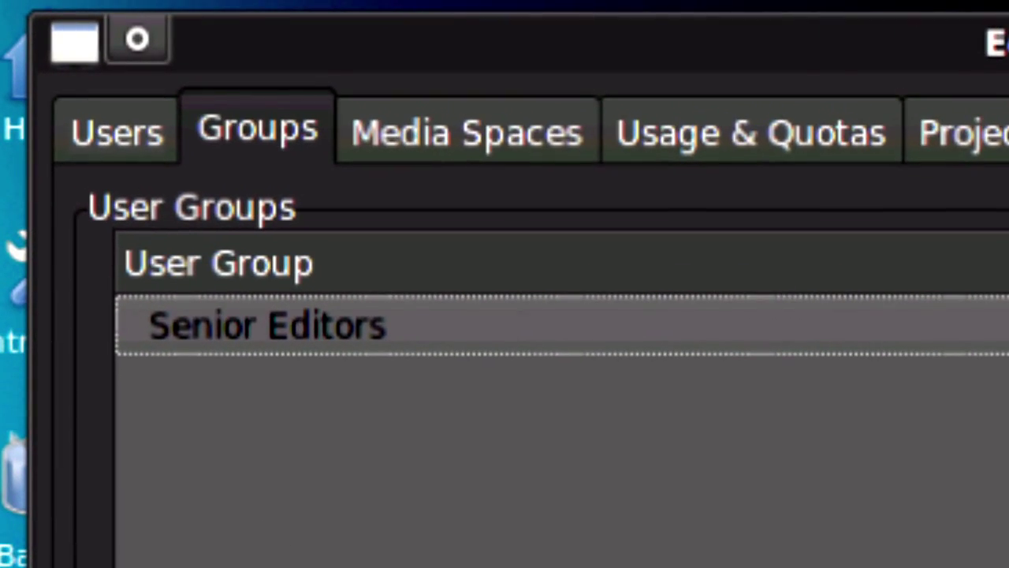